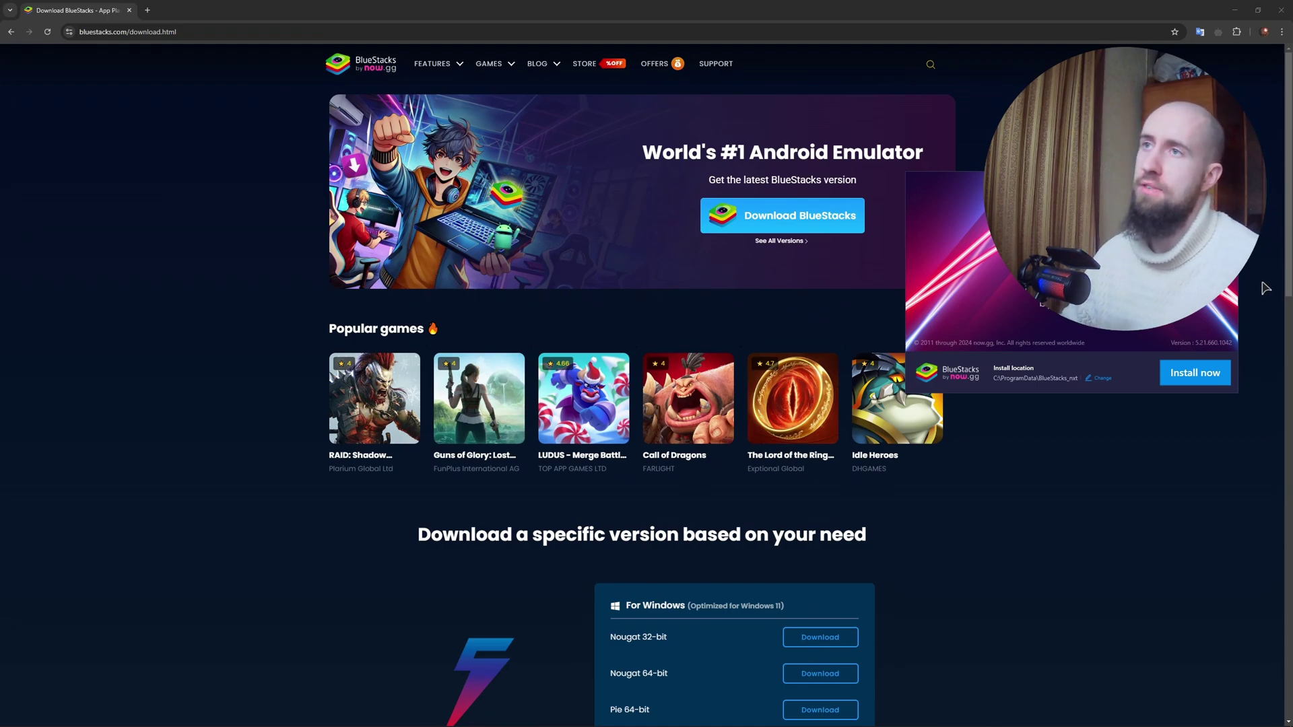
Centre the installer window and install BlueStacks to the default location, agreeing to the terms.
left_click_drag(1138, 181, 768, 350)
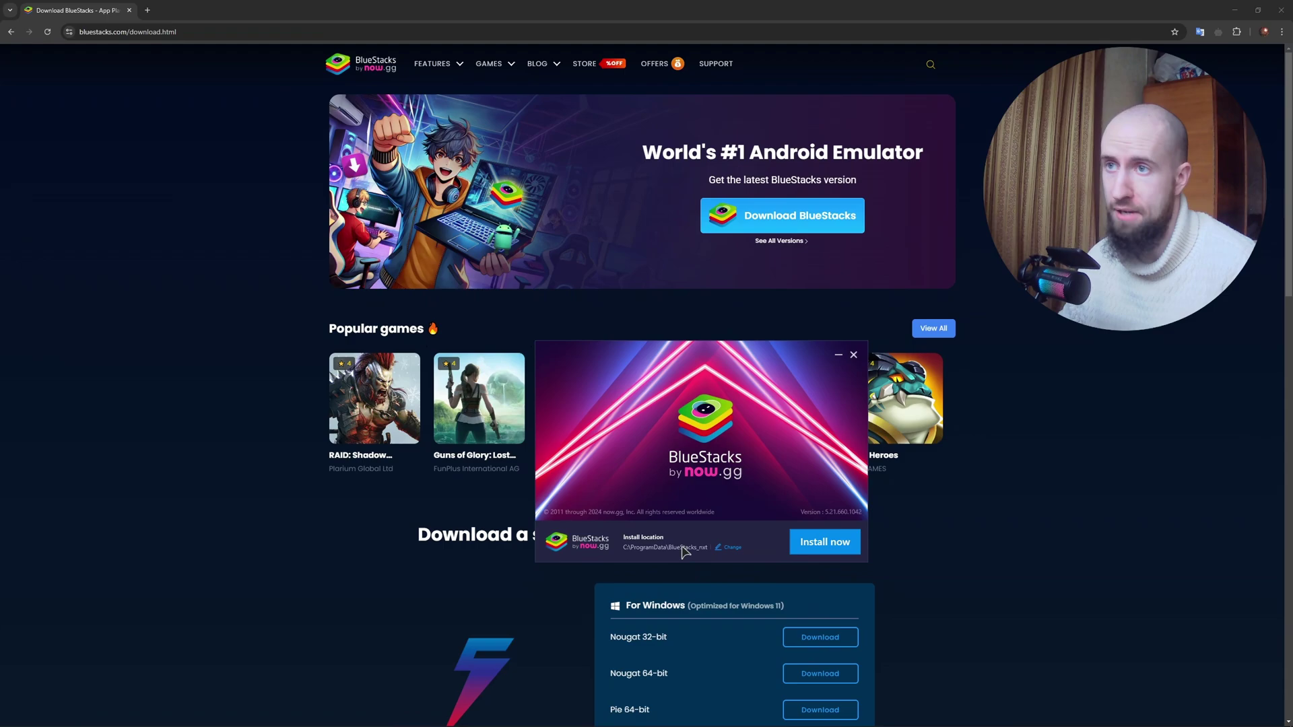
left_click_drag(722, 346, 740, 255)
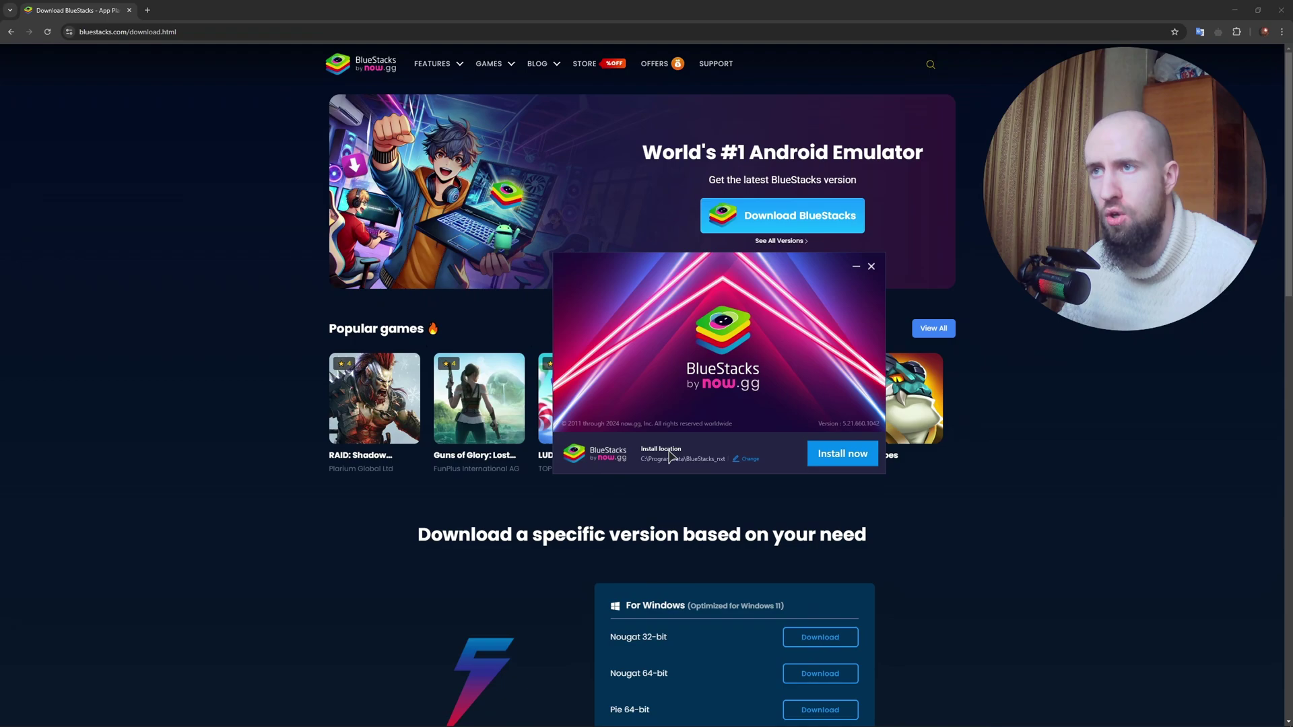
left_click(846, 458)
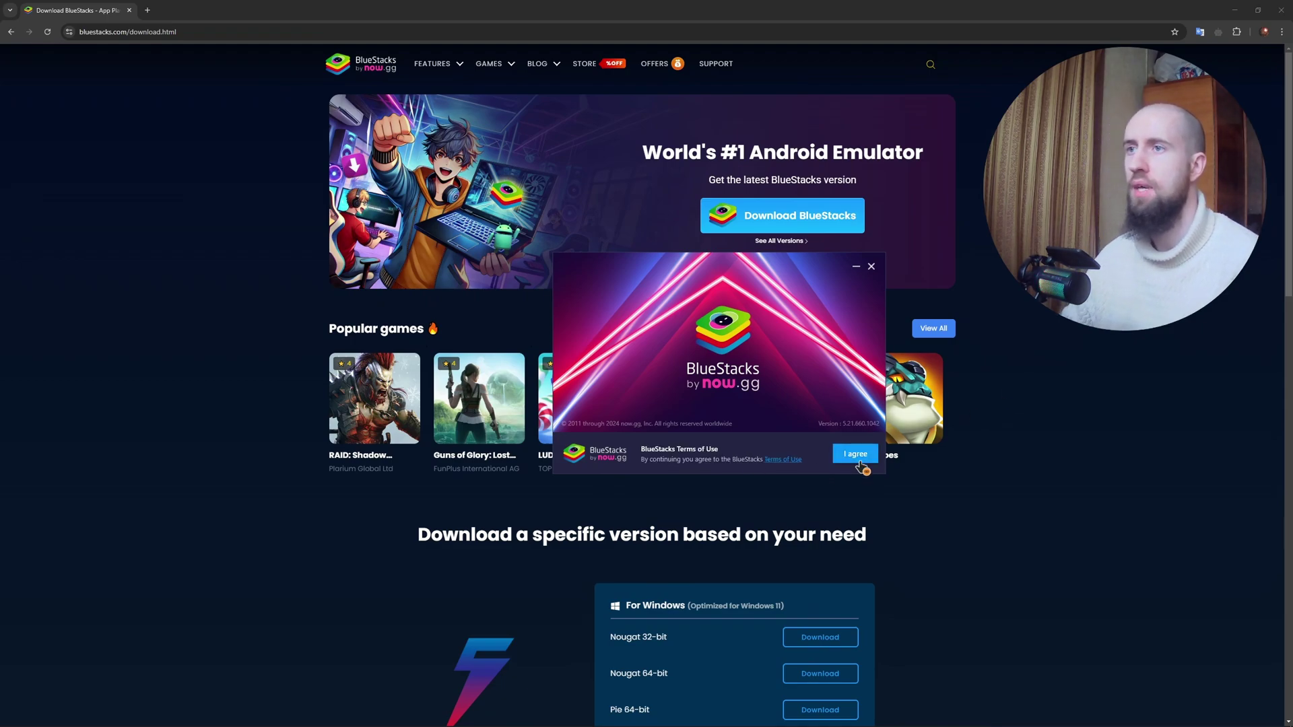
left_click(854, 456)
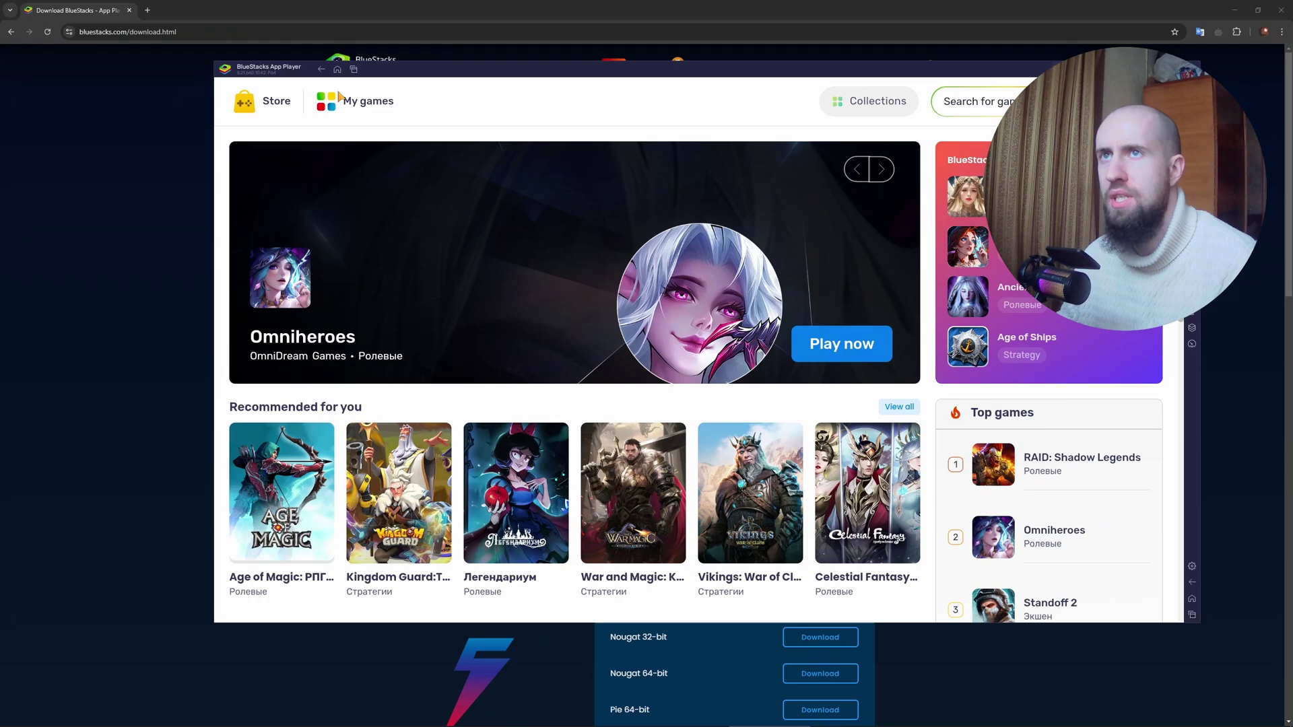
Move the Play Store icon from the System apps folder onto the Android home screen.
left_click(337, 69)
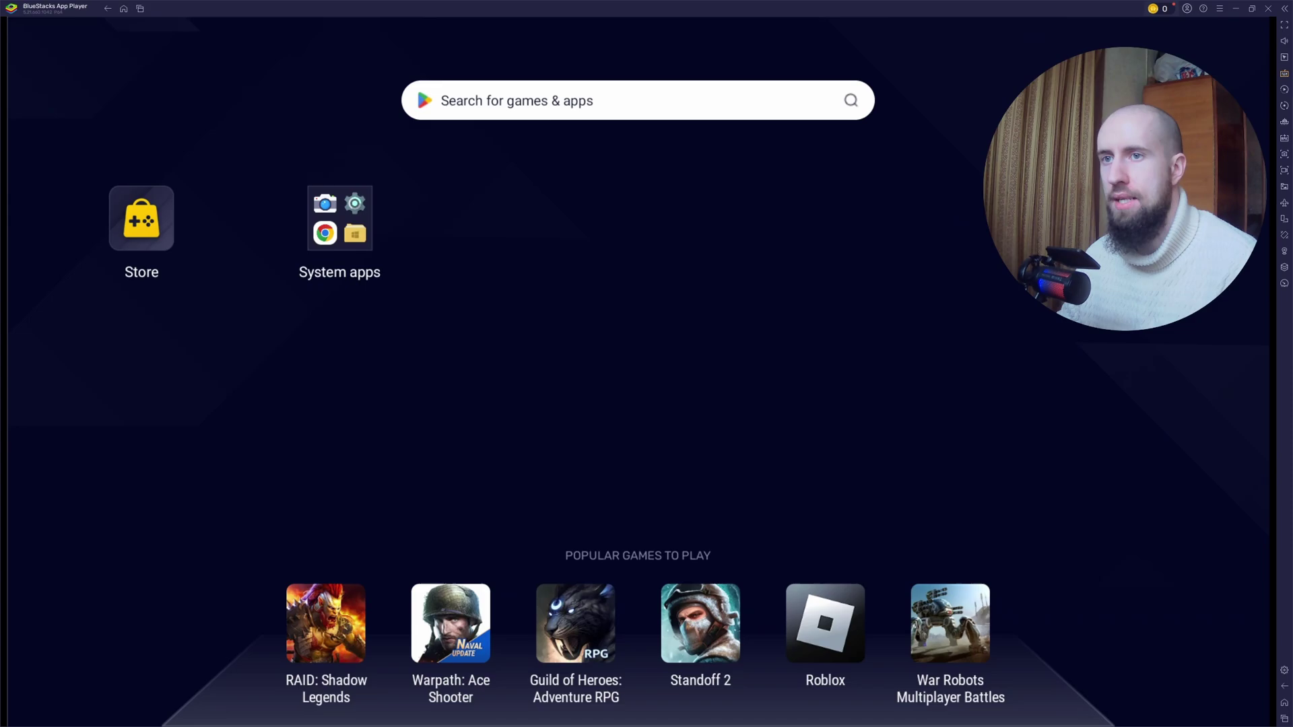
left_click(339, 233)
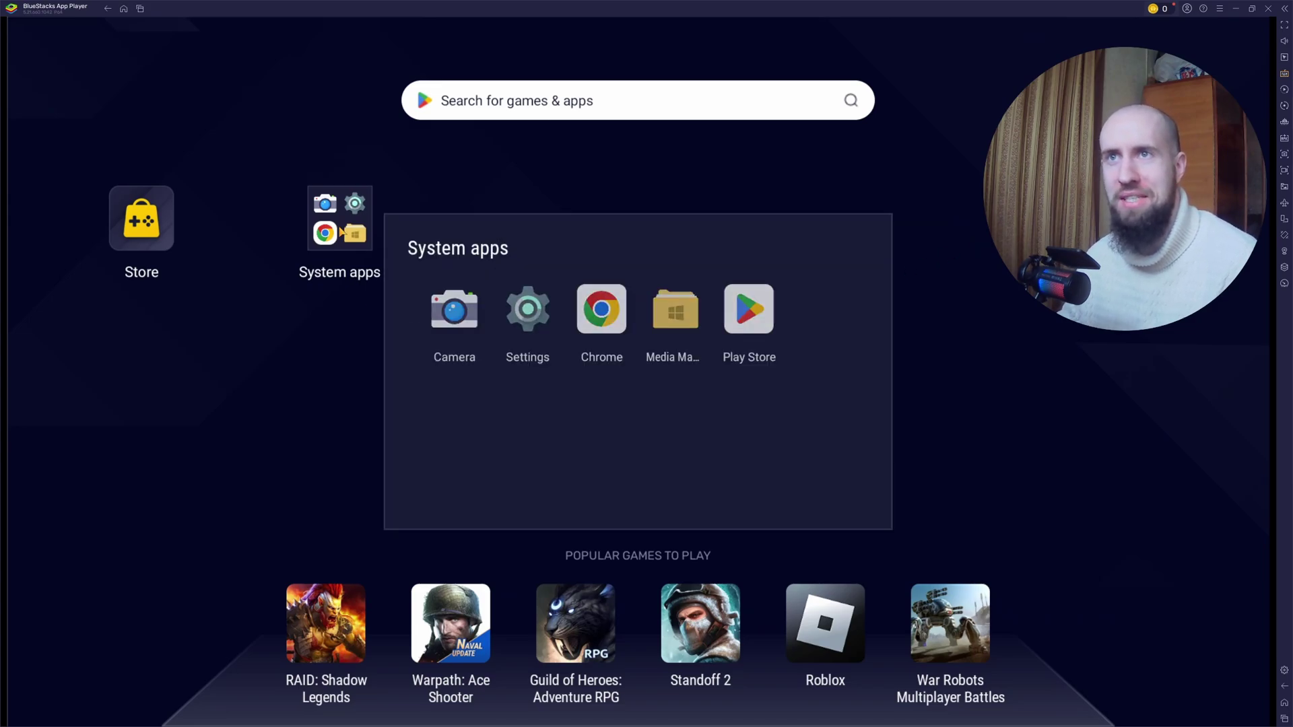
left_click_drag(749, 322, 573, 222)
Open Play Store and sign in to Google with basic device backup switched off.
left_click(562, 240)
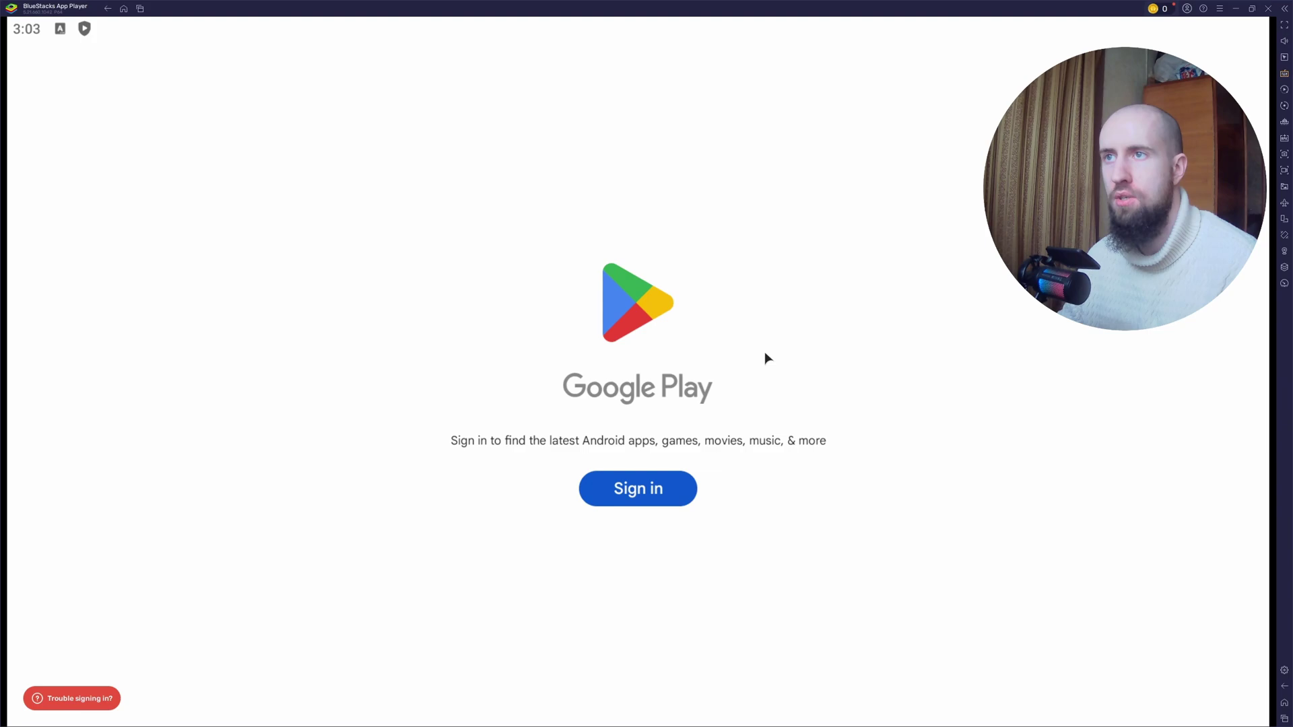
left_click(667, 484)
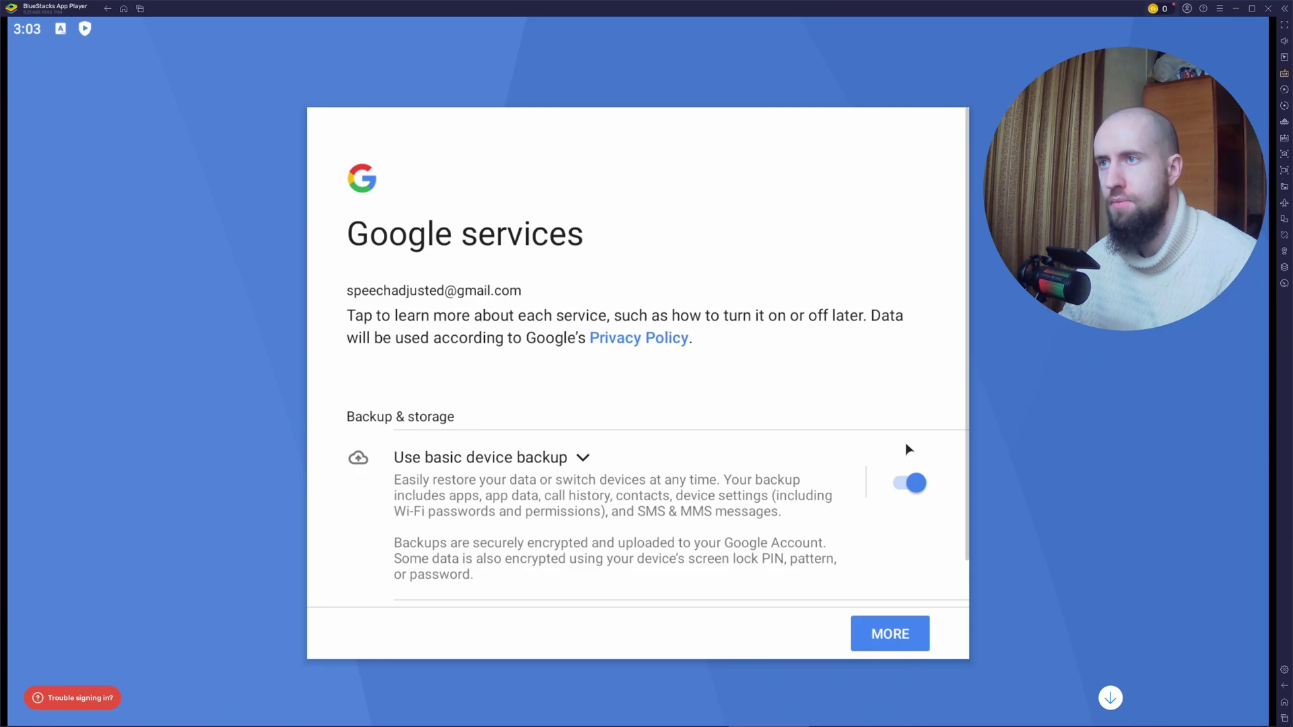
left_click(905, 442)
scroll(757, 406, "down", 2)
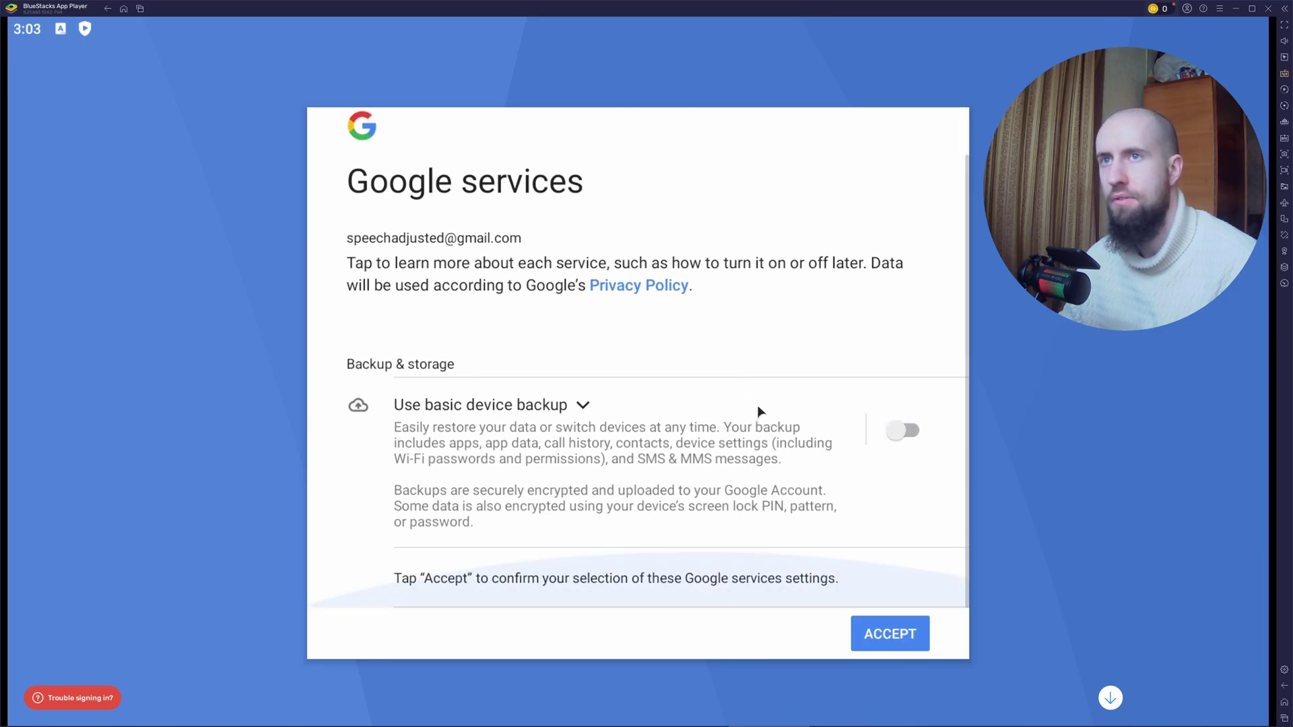
left_click(906, 633)
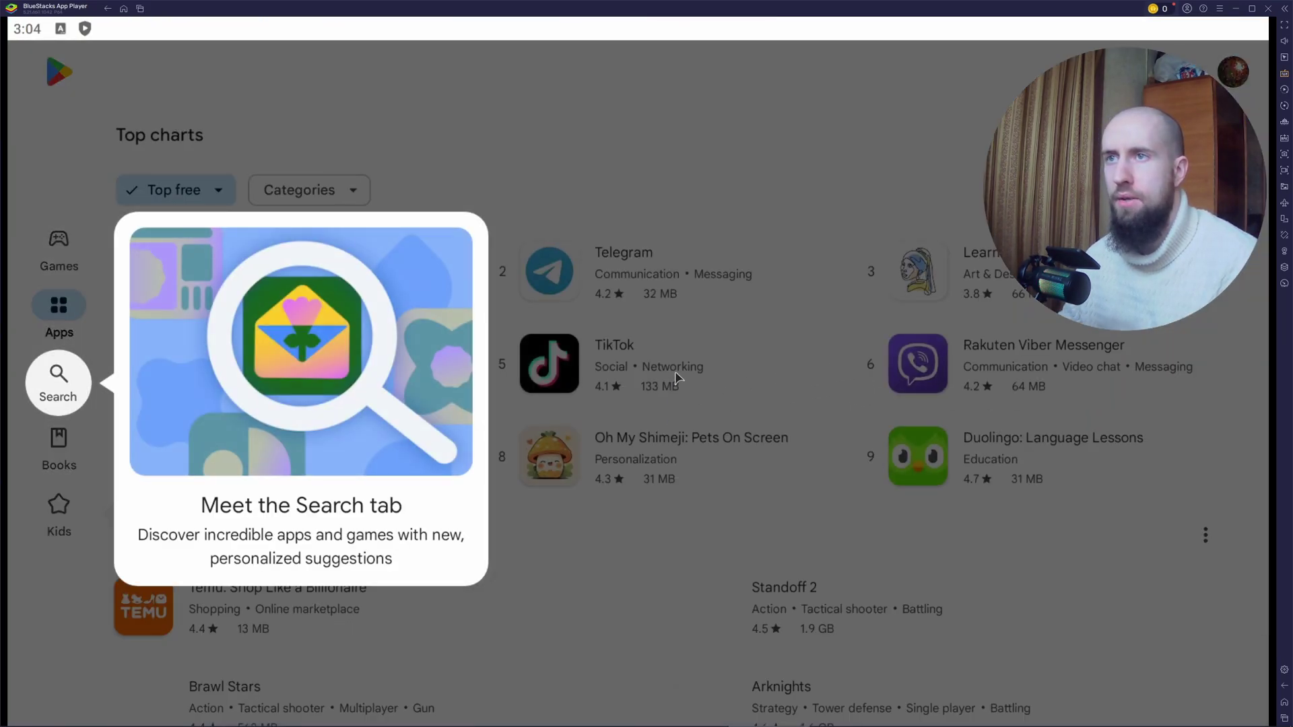
left_click(667, 381)
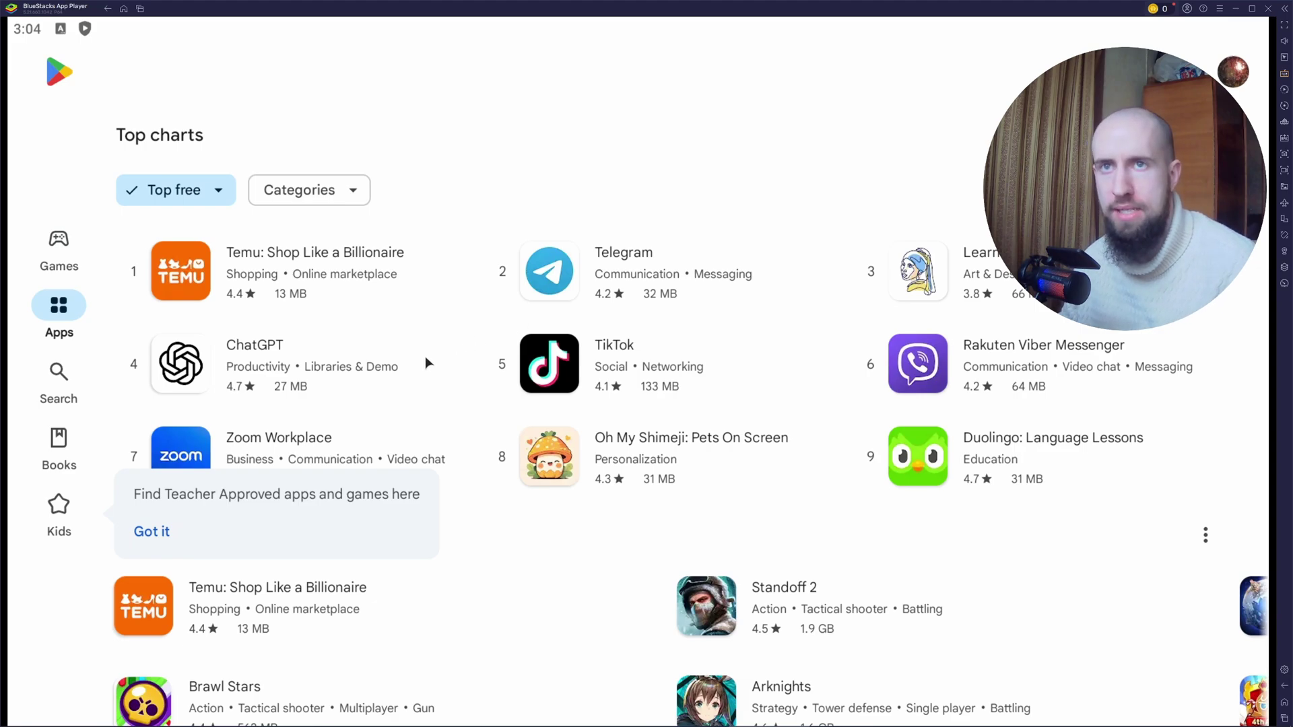
Search 'mobile', open Mobile Legends: Bang Bang and install it, declining the Play Pass offer.
left_click(76, 399)
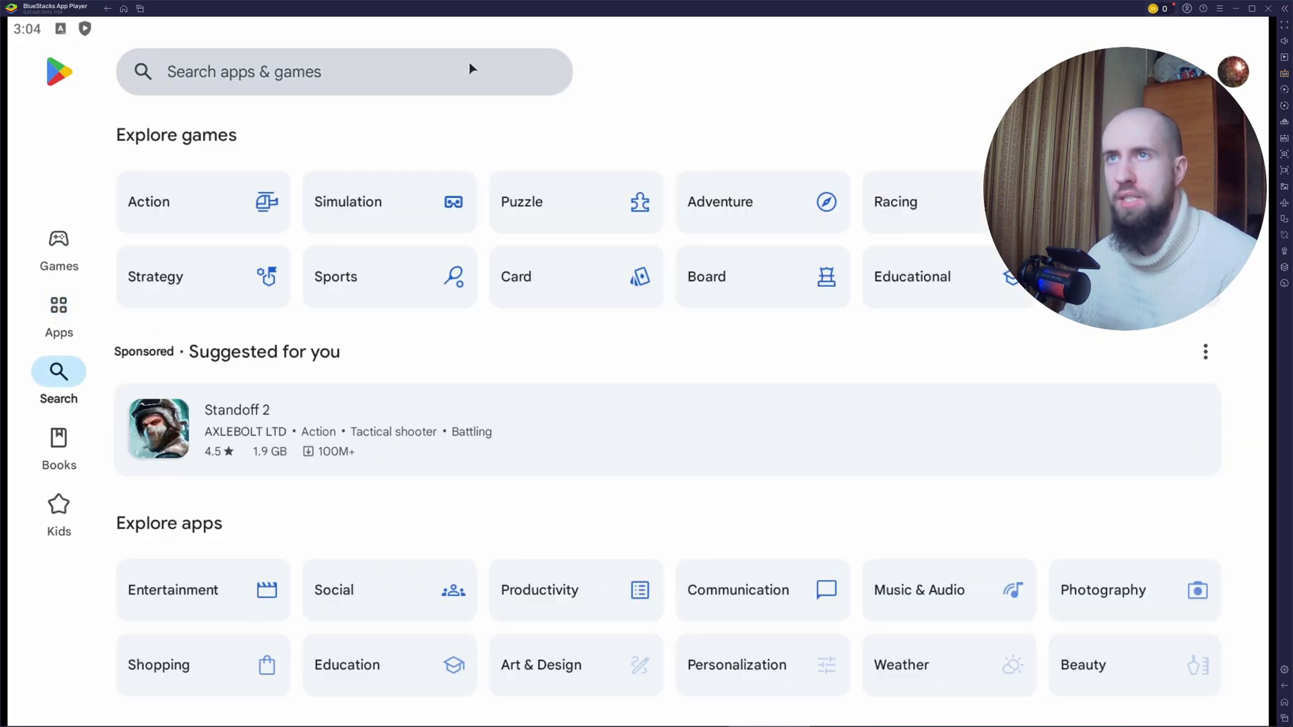
left_click(470, 68)
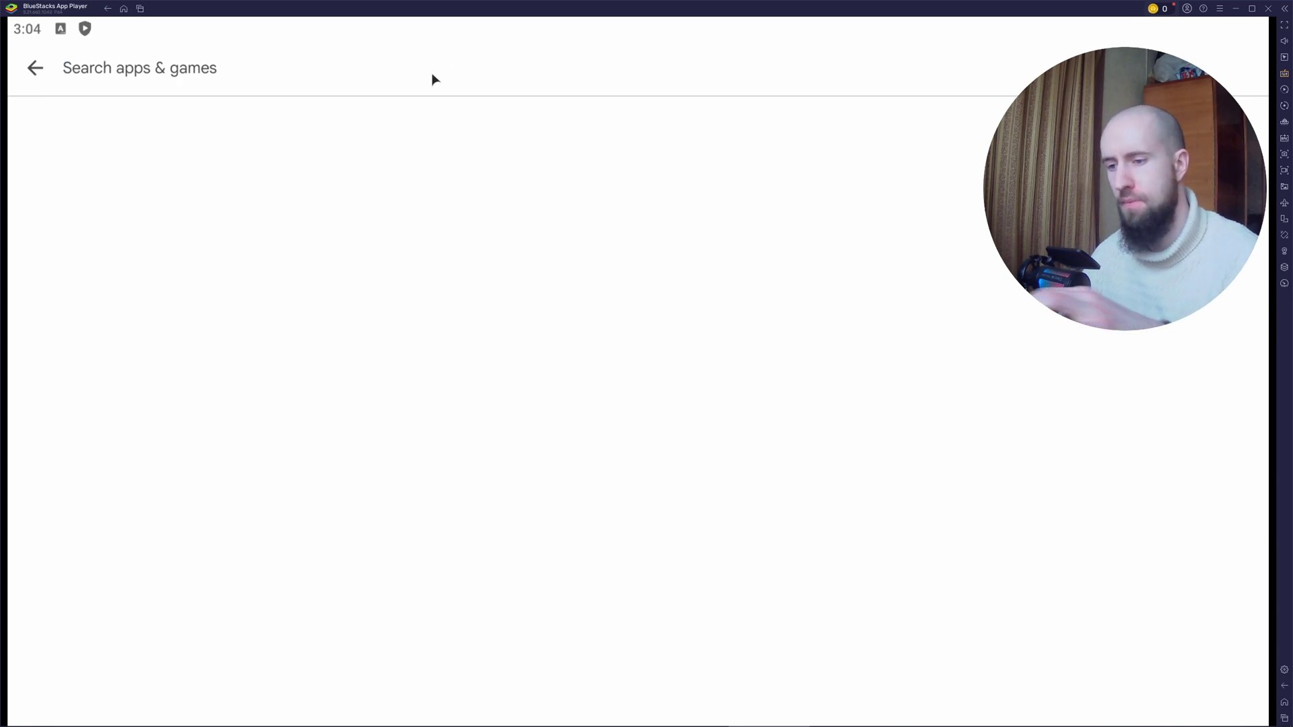
type("mobile")
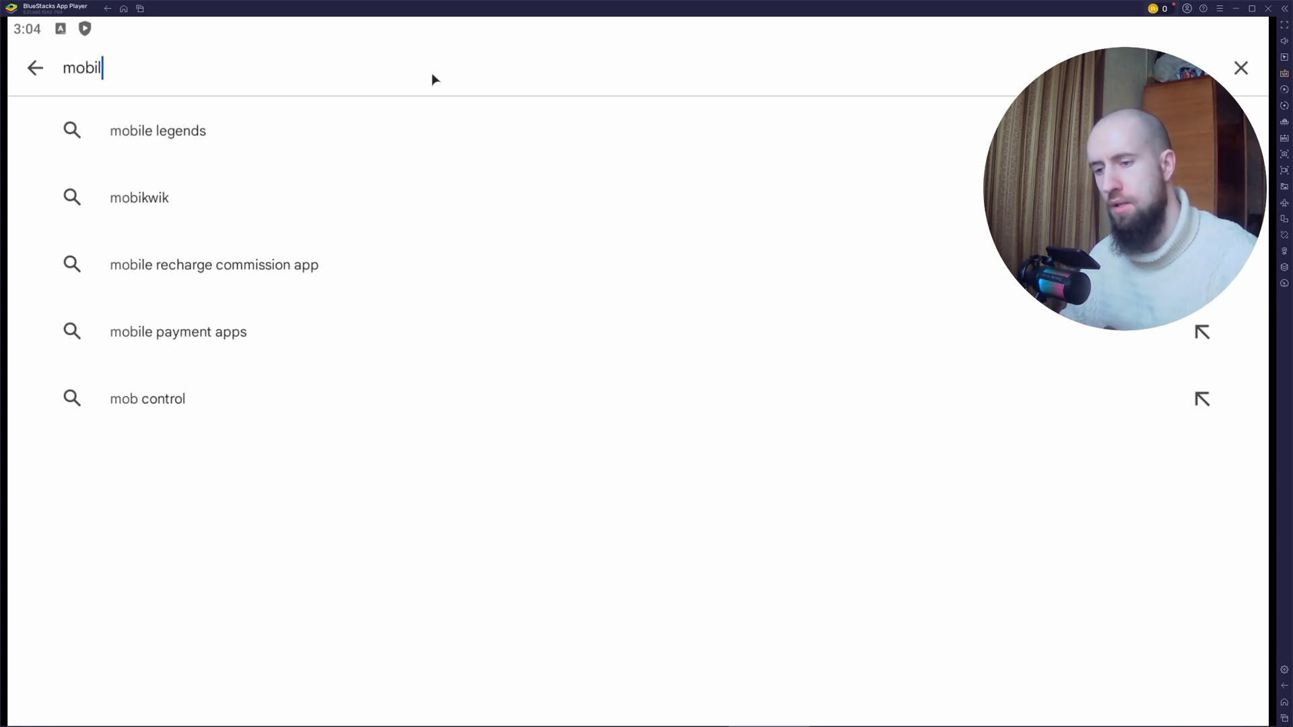
left_click(278, 138)
left_click(258, 167)
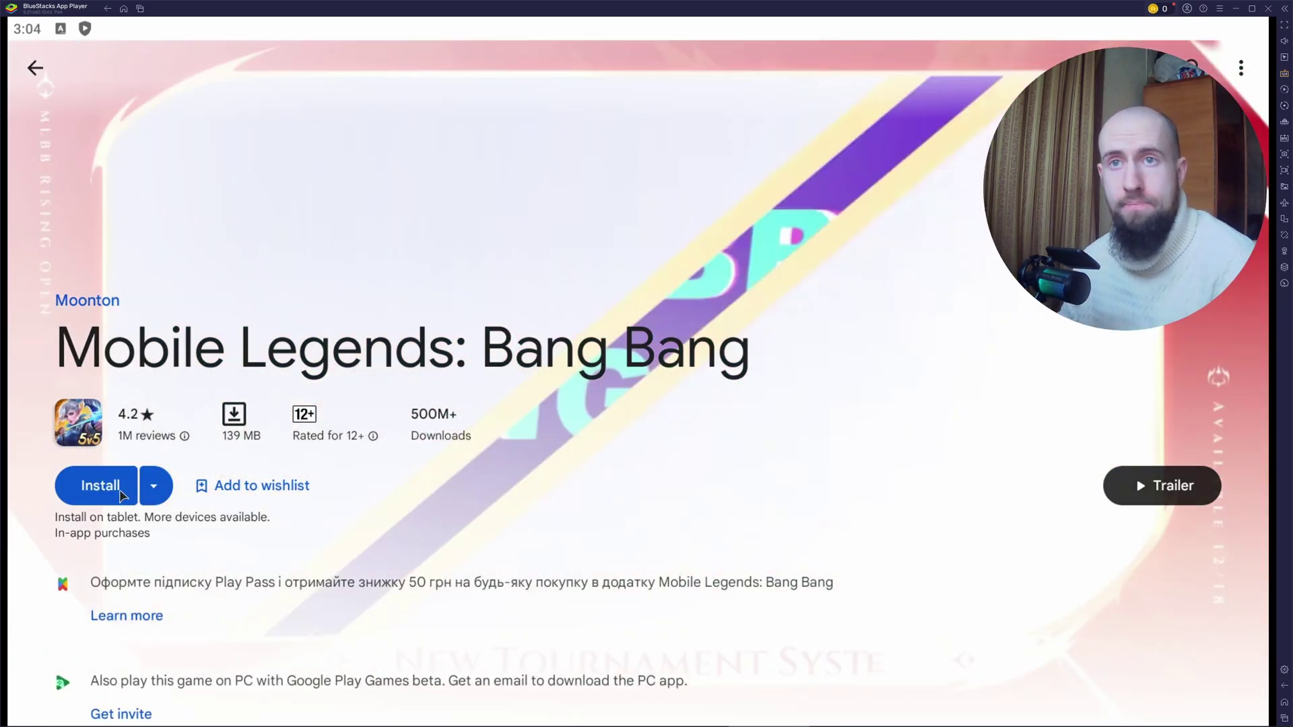
left_click(100, 486)
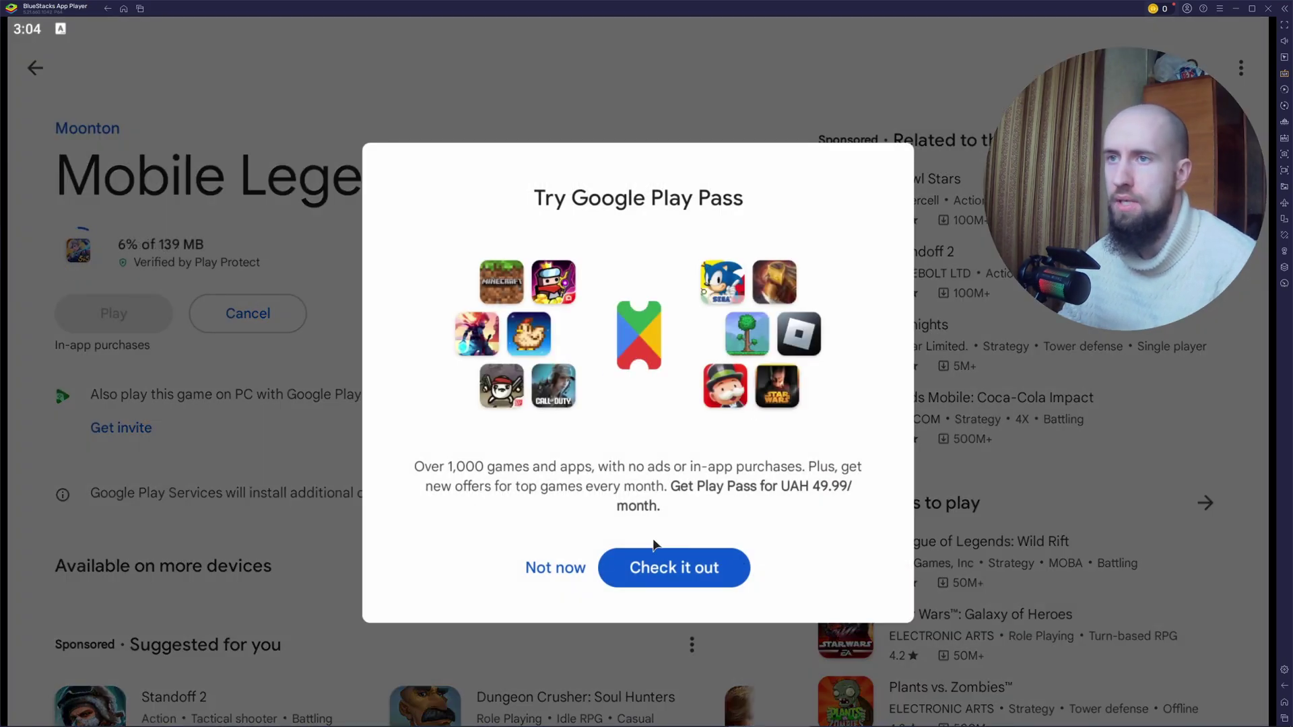
left_click(555, 568)
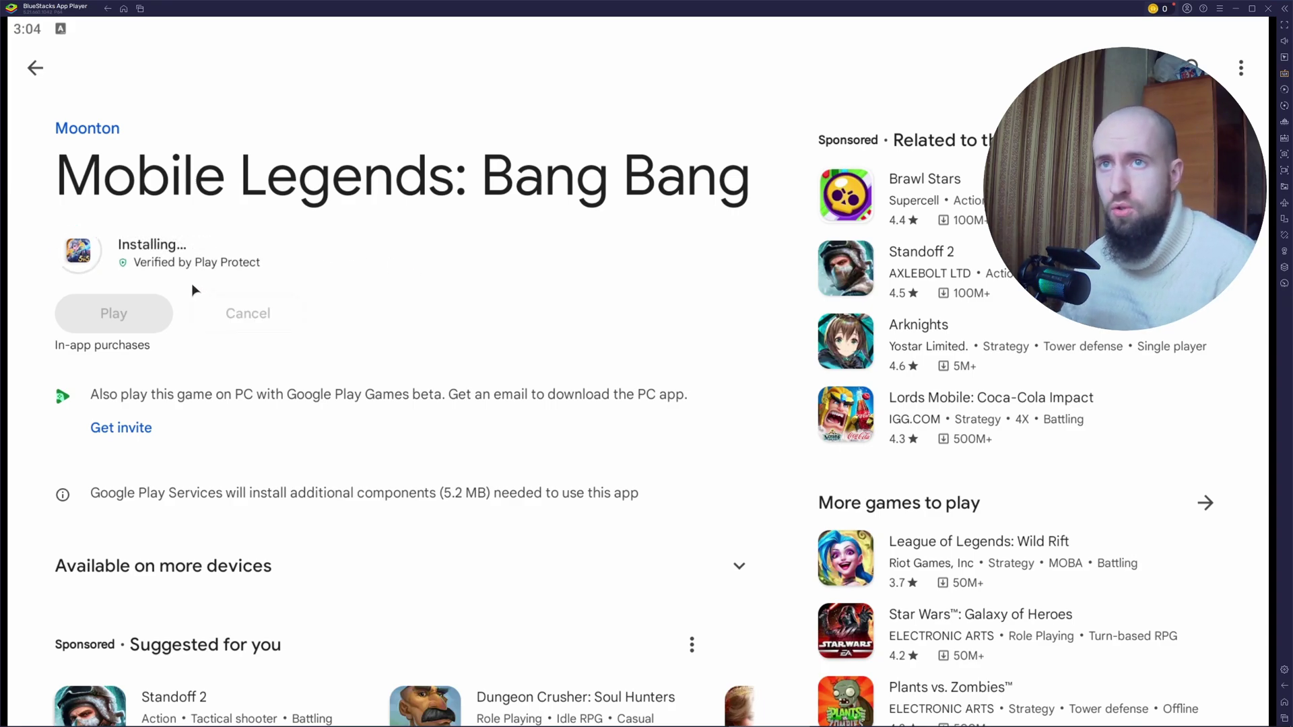
Launch Mobile Legends with the recommended device profile in full screen, skipping the gamer name.
left_click(142, 324)
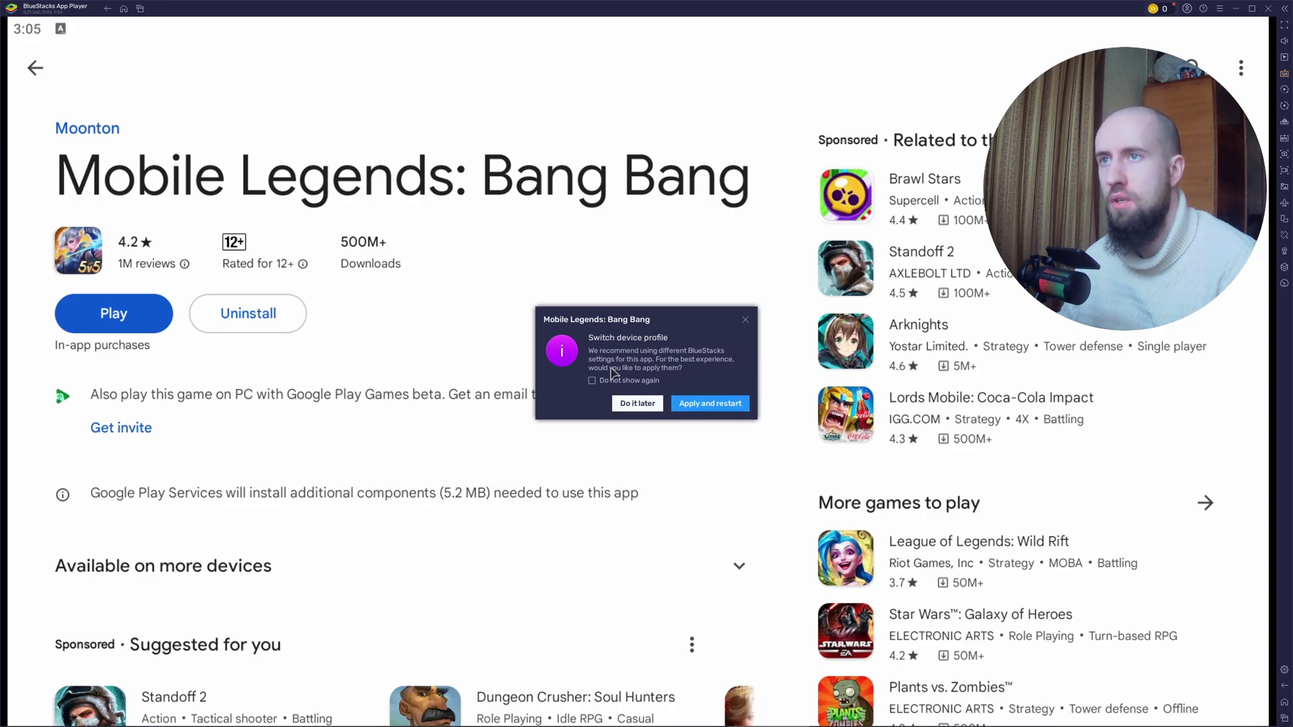
left_click(710, 404)
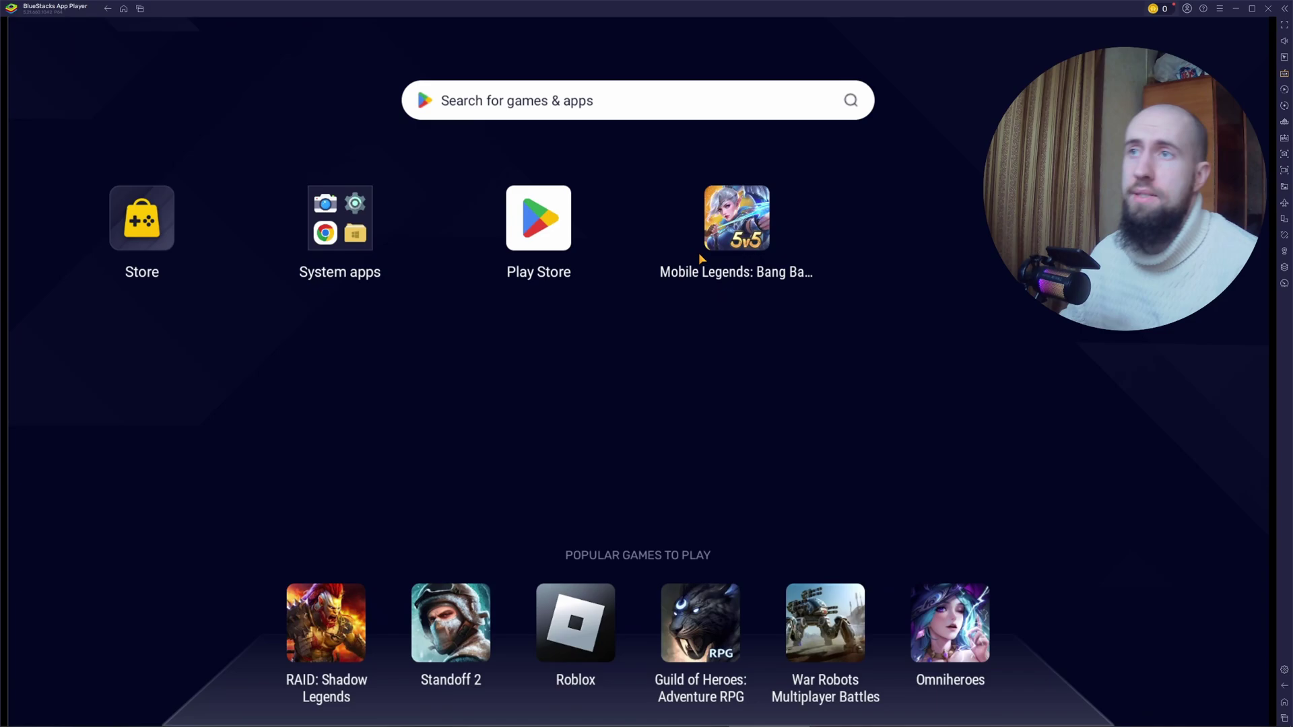
key("F11")
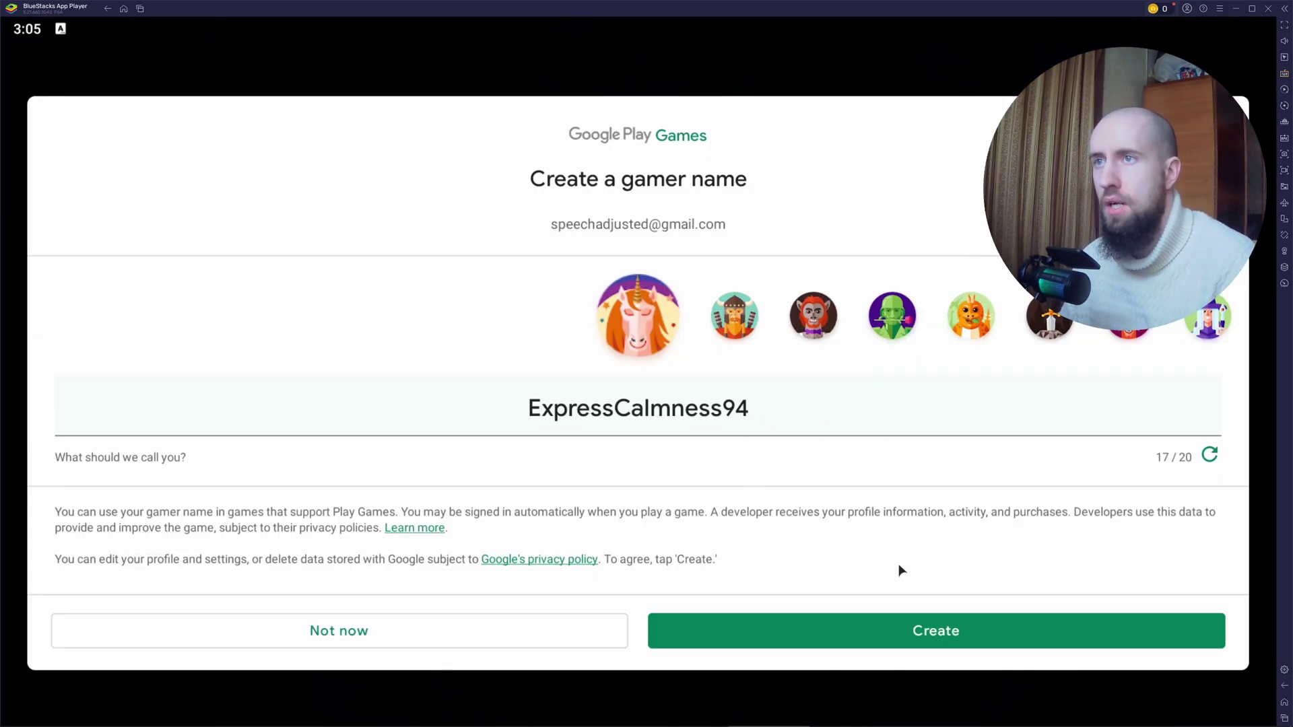
left_click(543, 647)
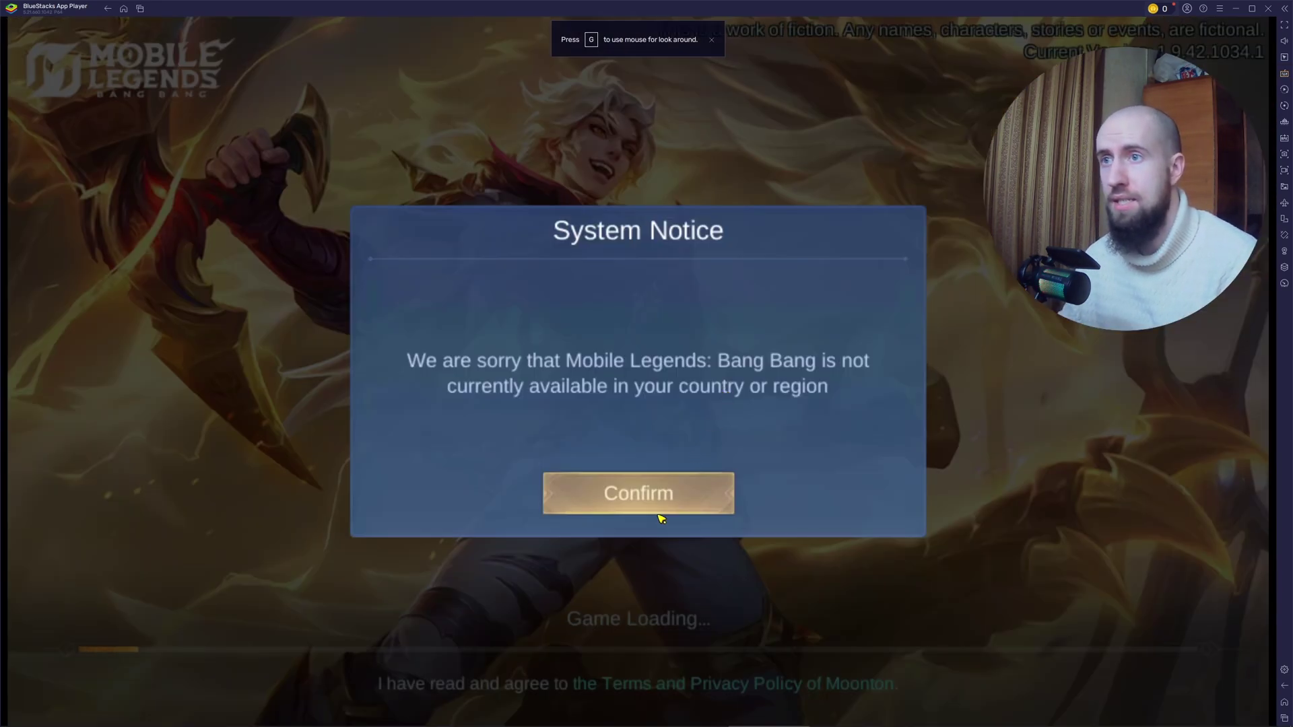
Dismiss the region notice, relaunch Mobile Legends twice, and open the game controls options.
left_click(658, 512)
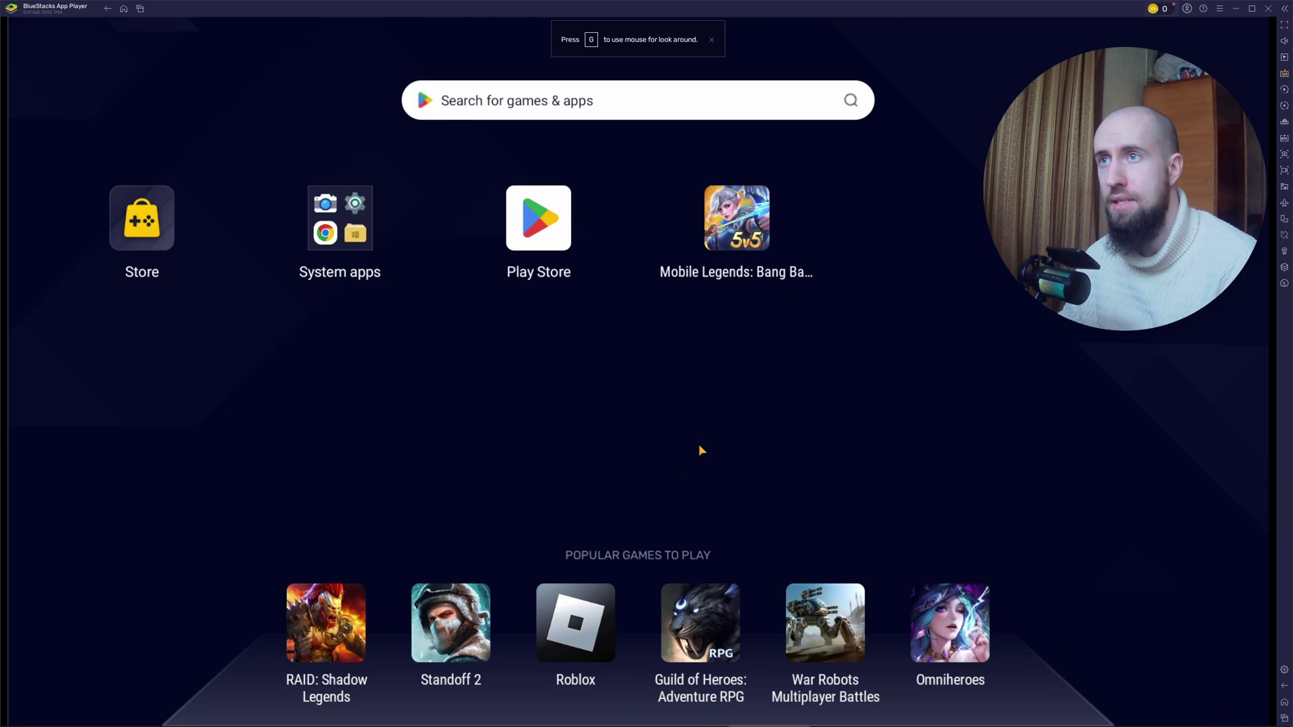
left_click(754, 237)
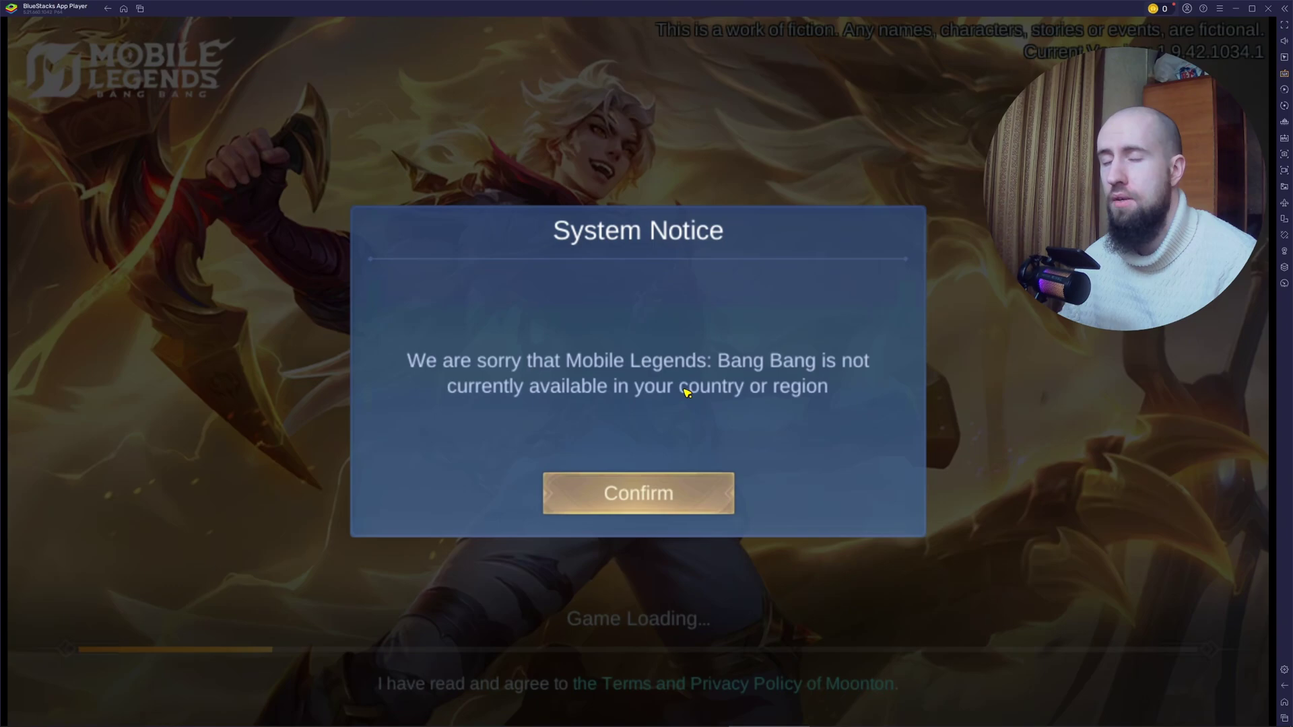
left_click(662, 477)
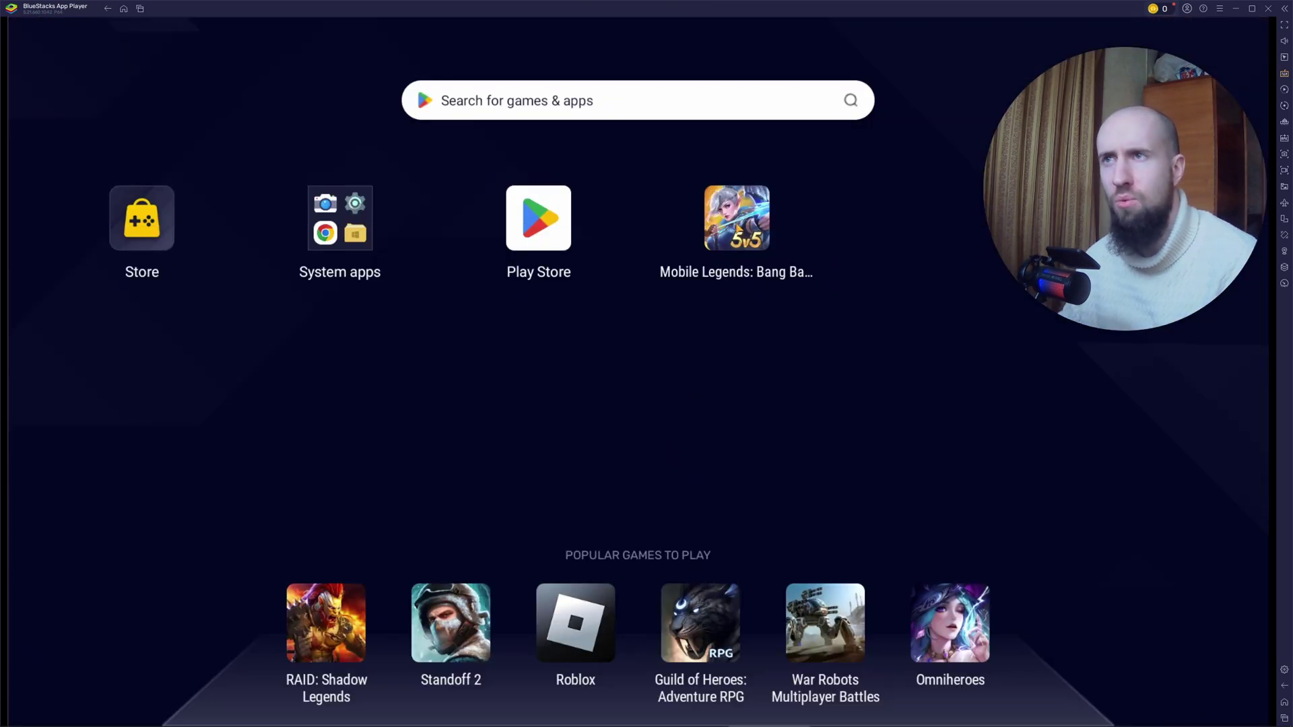
left_click(738, 225)
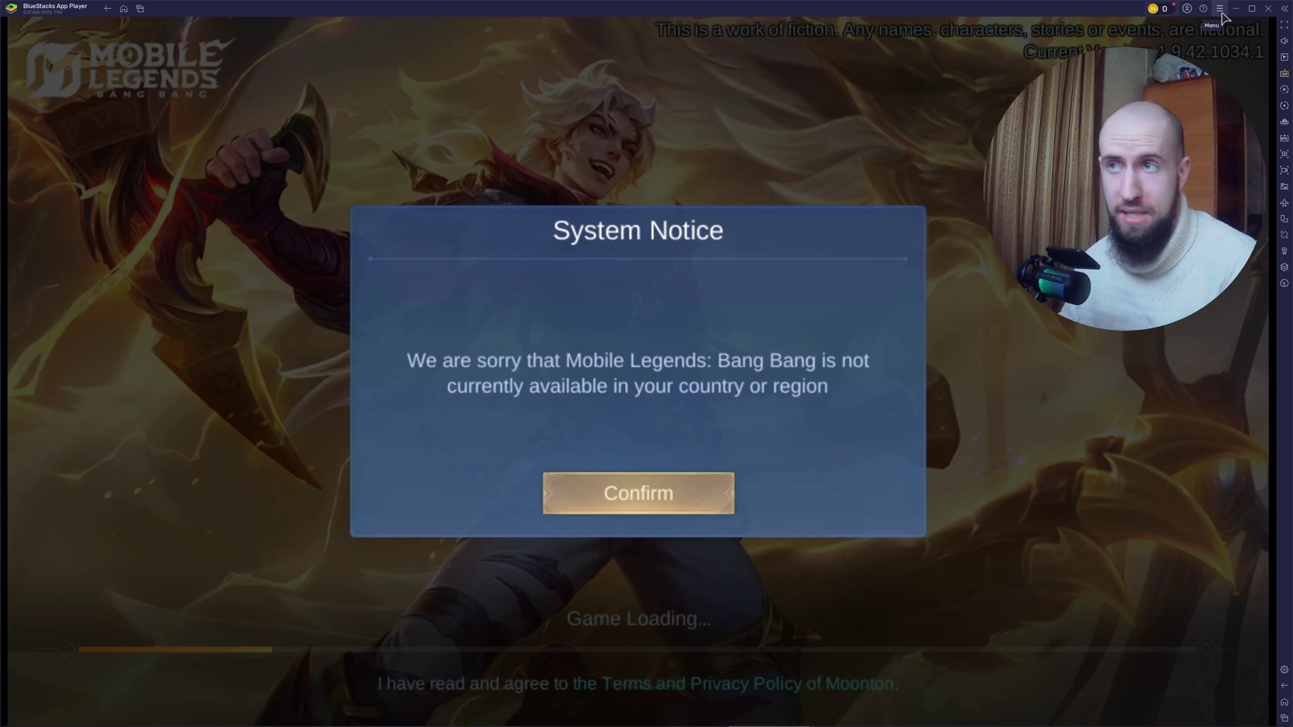
left_click(1284, 74)
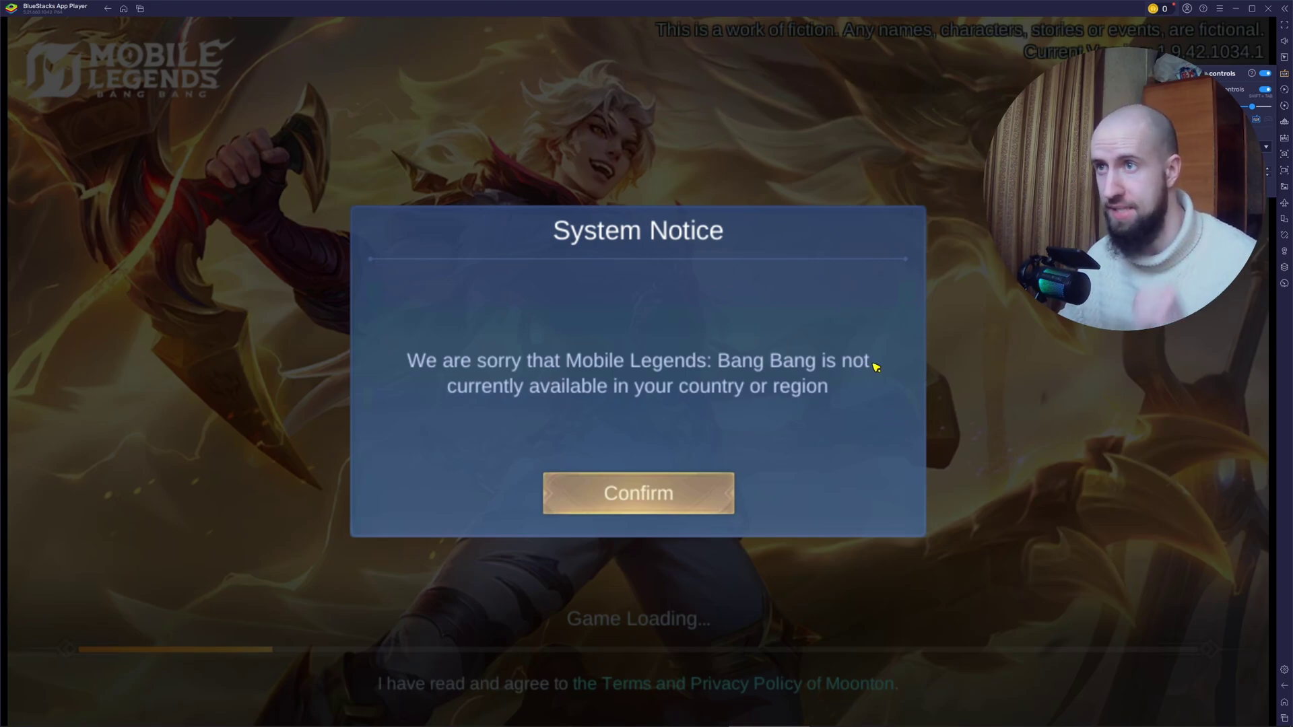
Open the advanced controls editor with Ctrl+Shift+A and place a tap spot on the game screen.
key("ctrl+shift+a")
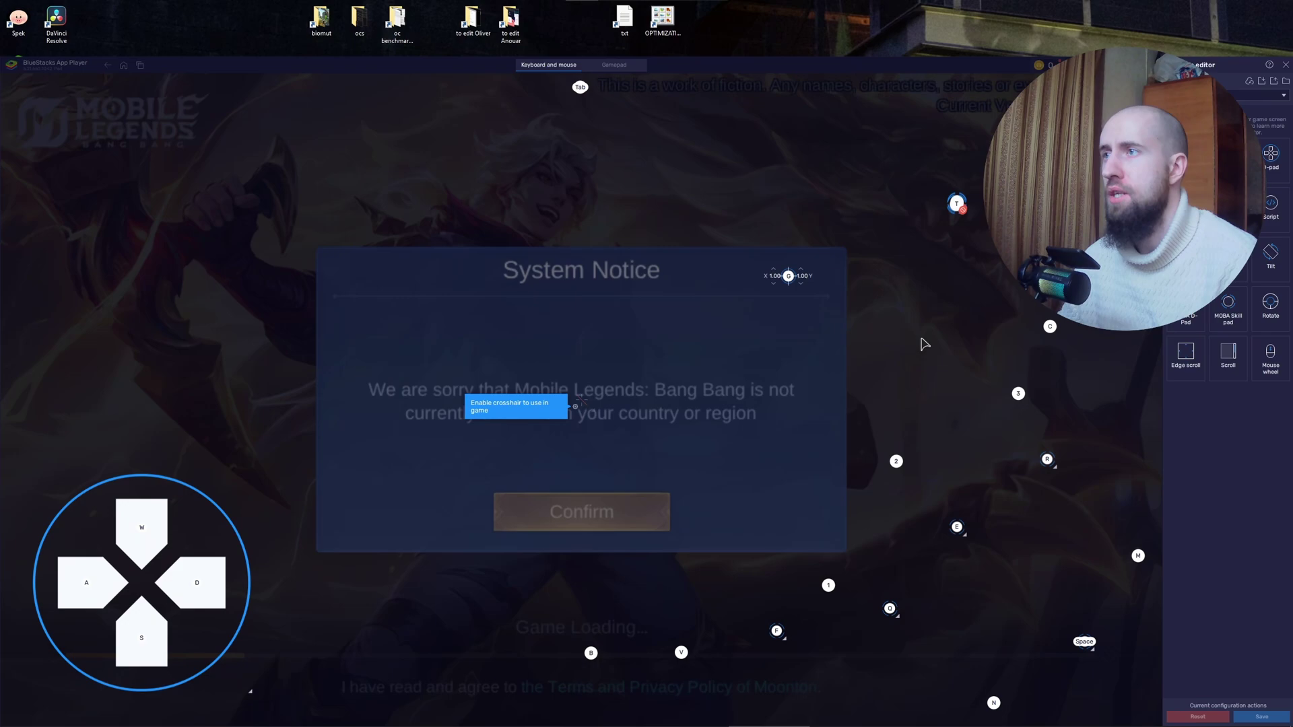
left_click(700, 402)
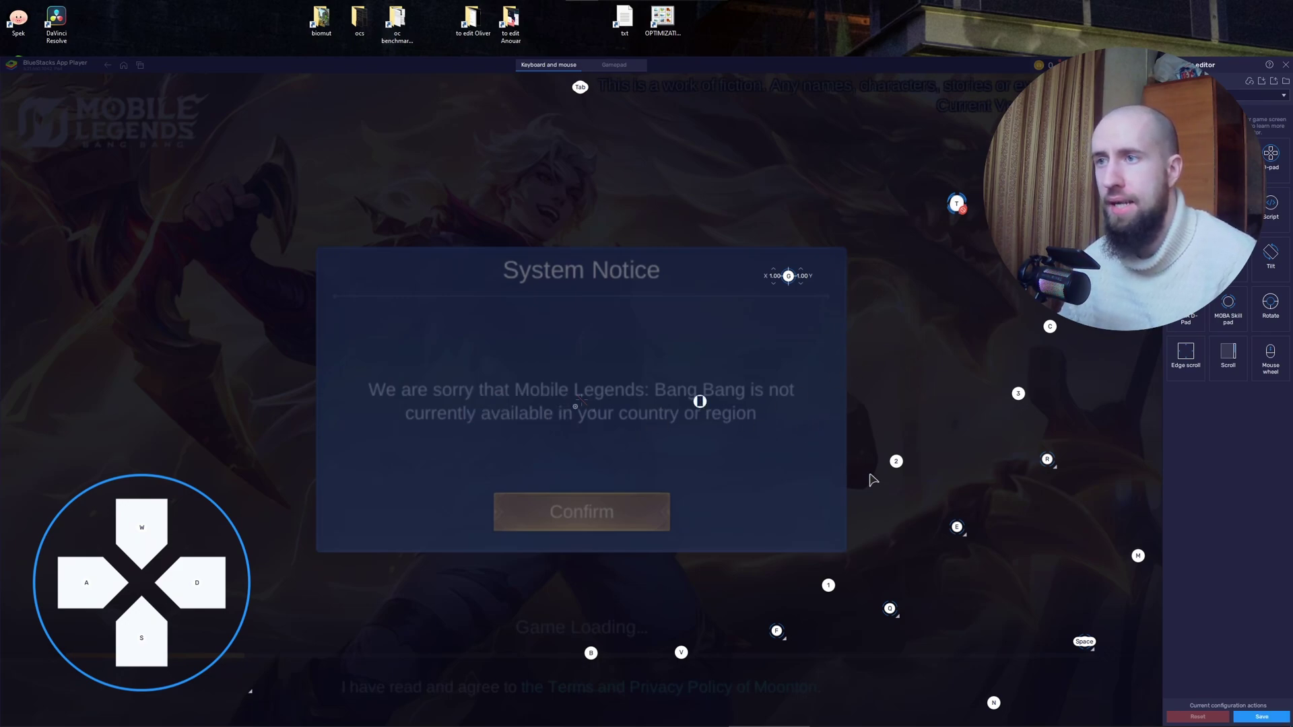